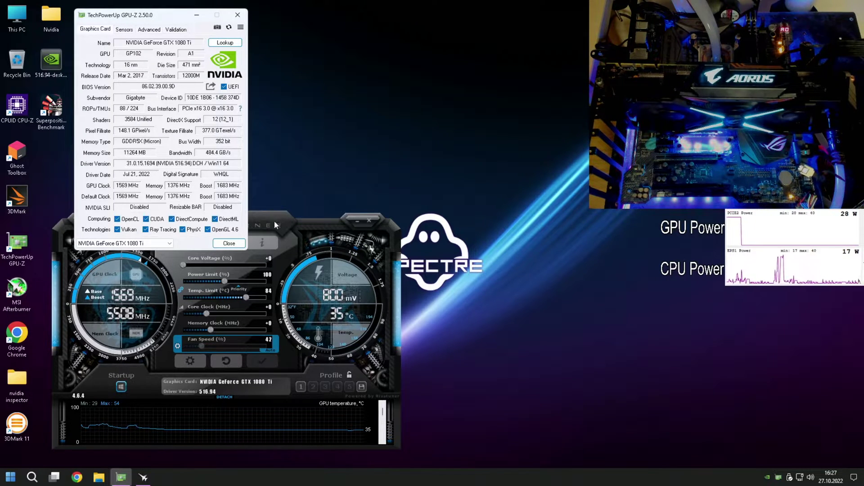
# Move Afterburner to the lower left and open the section list in GPU-Z's Advanced tab.
pyautogui.moveTo(274, 220); pyautogui.dragTo(475, 215)
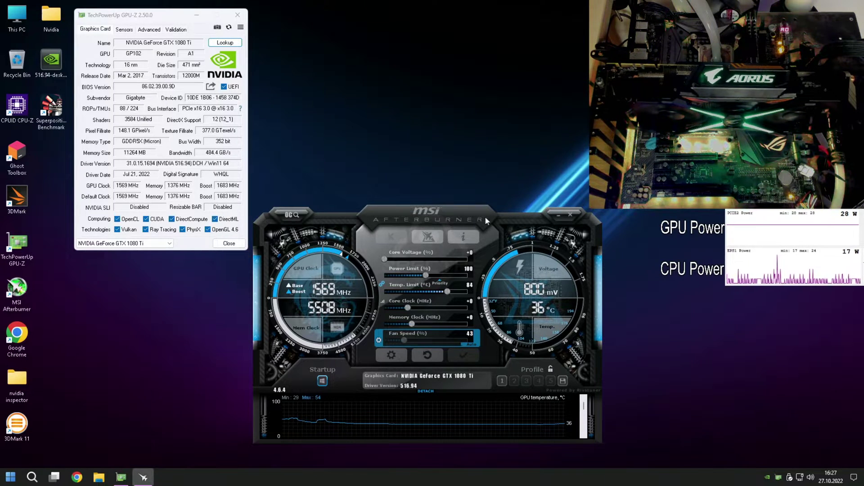
pyautogui.moveTo(370, 209); pyautogui.dragTo(175, 223)
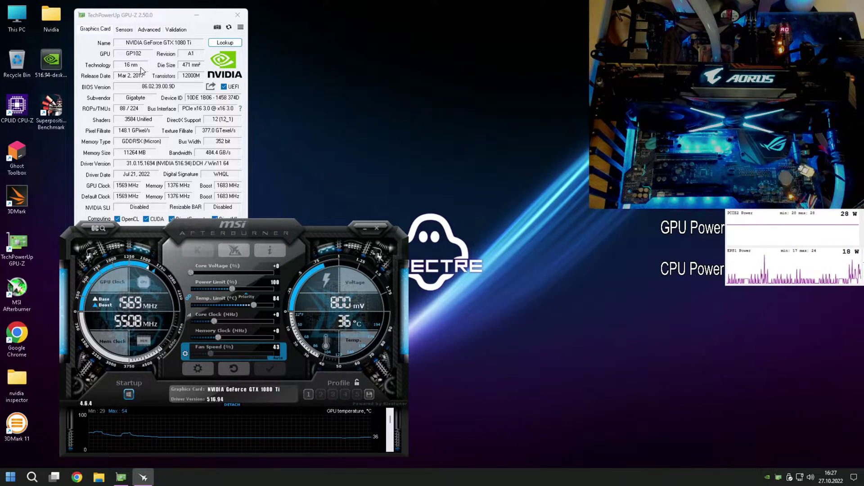
pyautogui.click(161, 115)
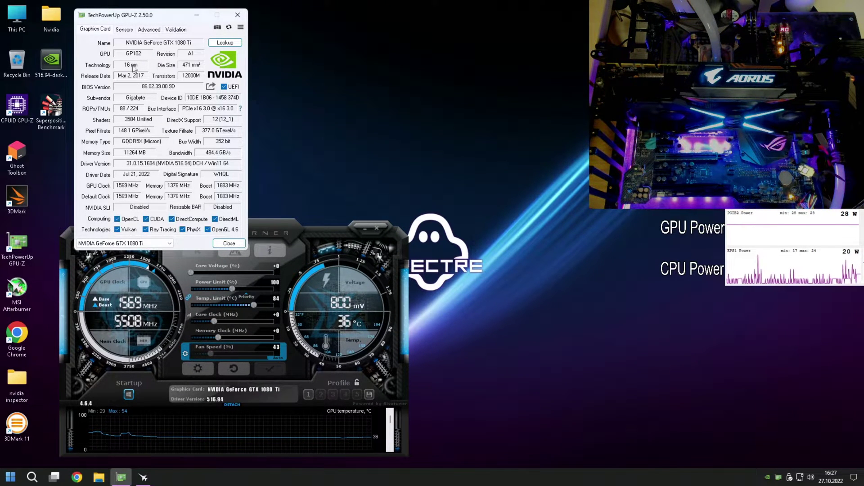
pyautogui.click(149, 29)
pyautogui.click(131, 41)
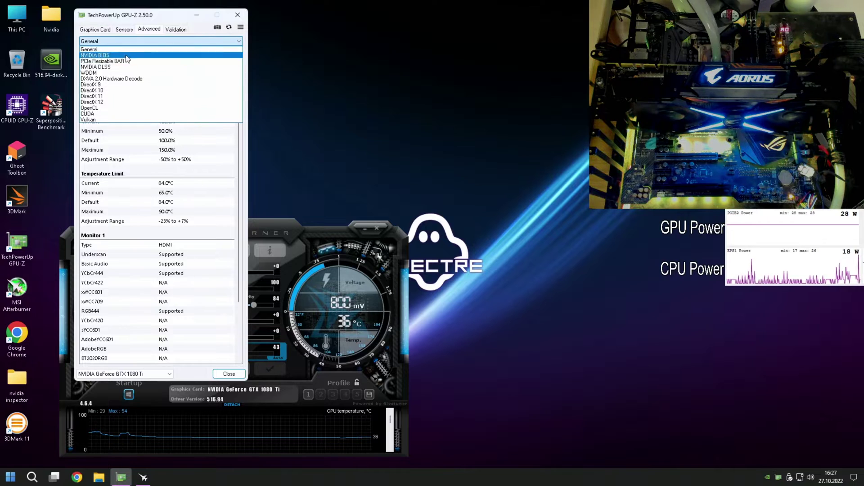
# Show GPU-Z's NVIDIA BIOS section, note the 375 W maximum power limit, then return to Graphics Card.
pyautogui.click(126, 56)
pyautogui.click(228, 143)
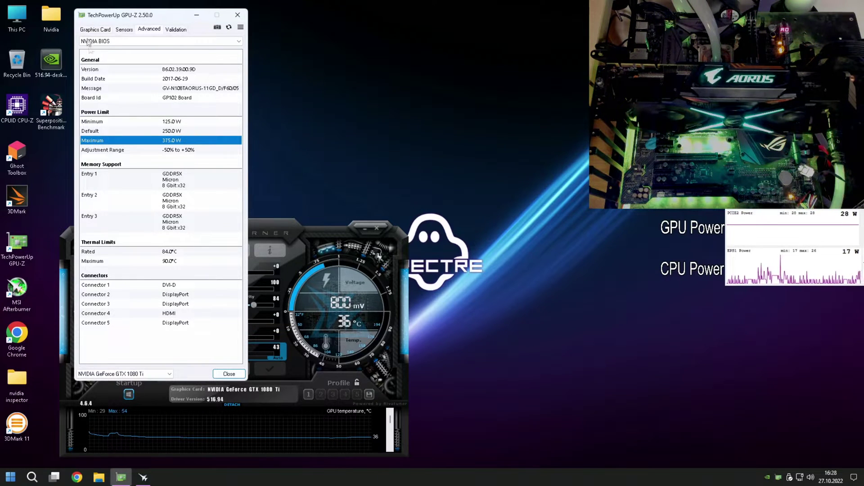
pyautogui.click(112, 29)
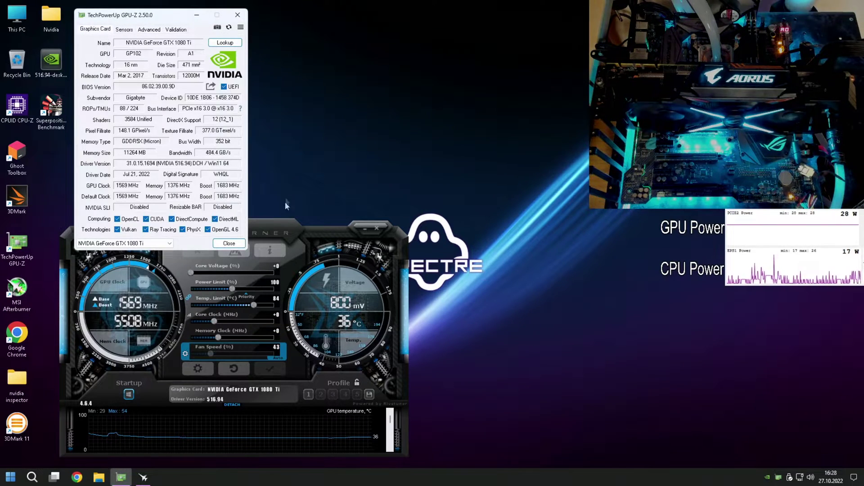
# Launch 3DMark from its desktop icon and close GPU-Z.
pyautogui.click(288, 235)
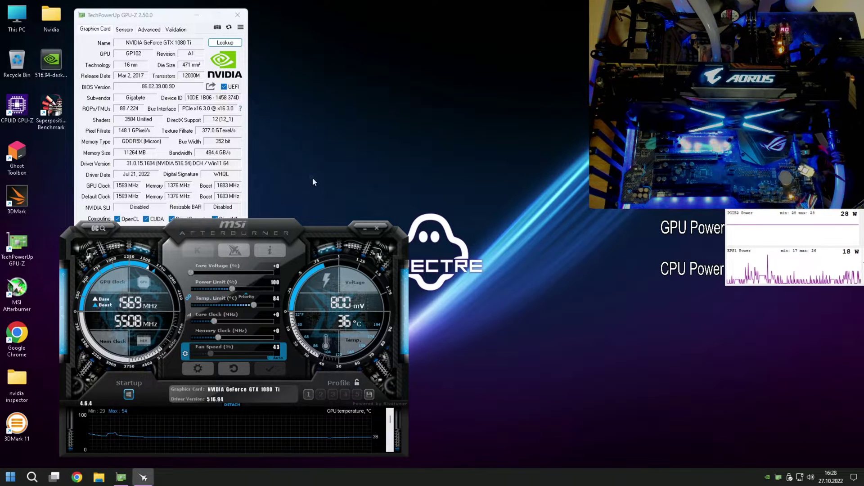
pyautogui.click(21, 206)
pyautogui.click(189, 213)
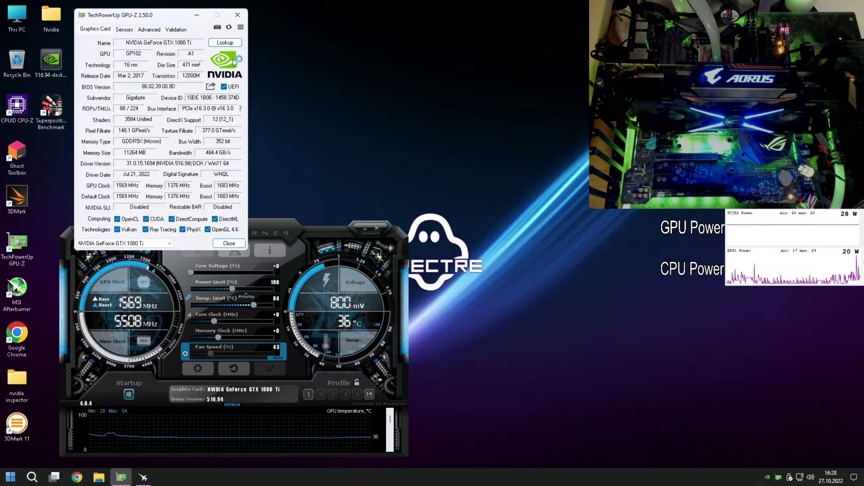
pyautogui.click(230, 244)
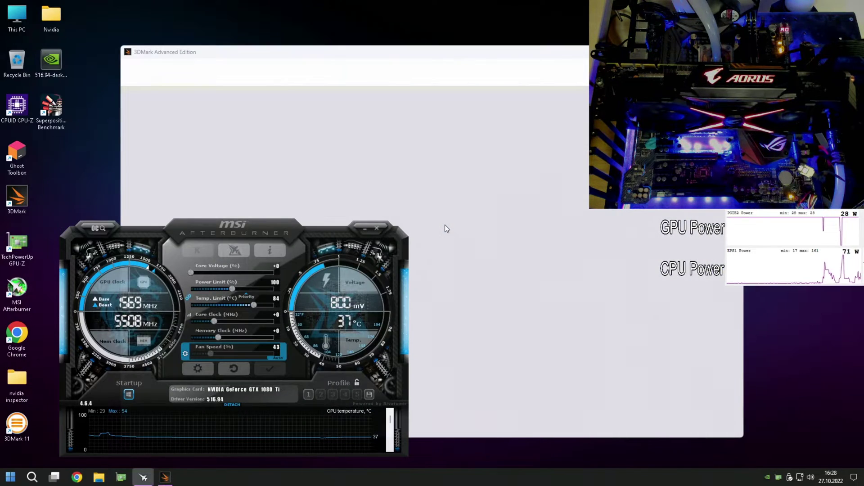
# Run the Fire Strike benchmark from the Benchmarks list, scoring 26 655 overall.
pyautogui.click(569, 71)
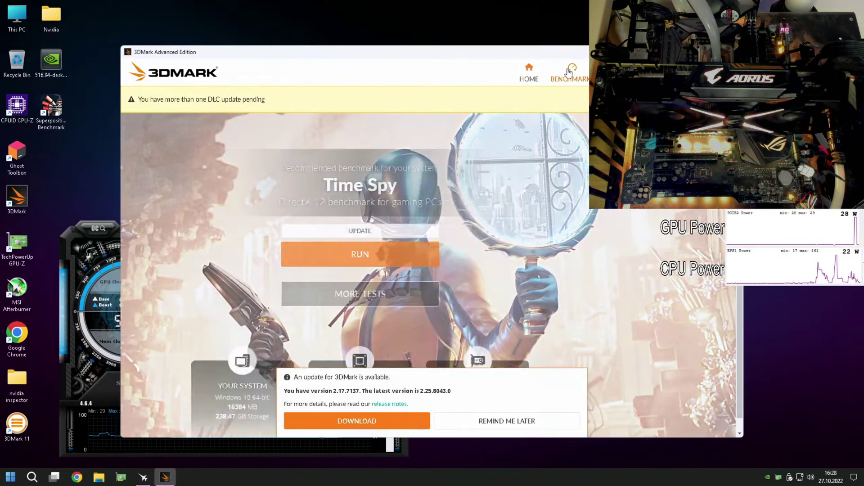
pyautogui.scroll(-8, 444, 198)
pyautogui.click(561, 248)
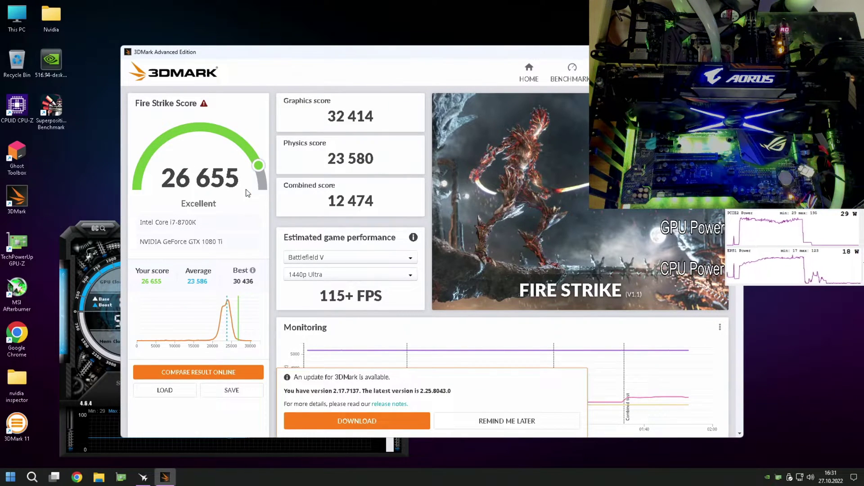
# Highlight the 32 414 graphics score, then bring MSI Afterburner to the front.
pyautogui.moveTo(326, 118); pyautogui.dragTo(382, 123)
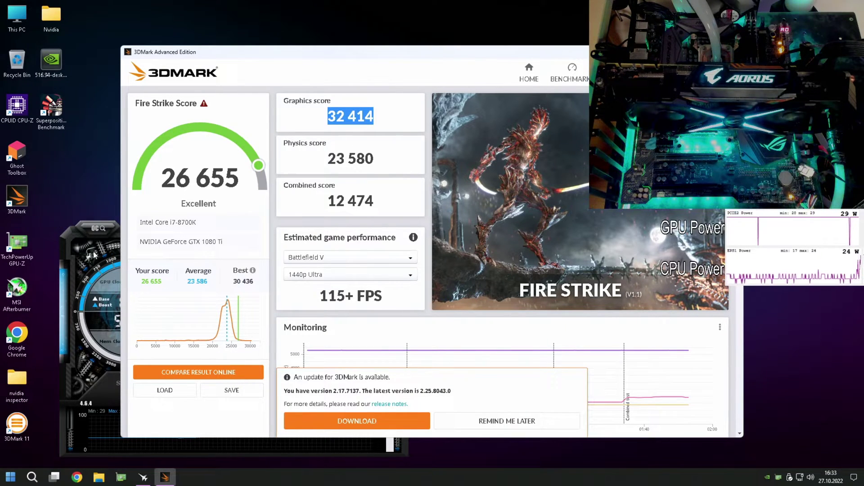
pyautogui.click(83, 258)
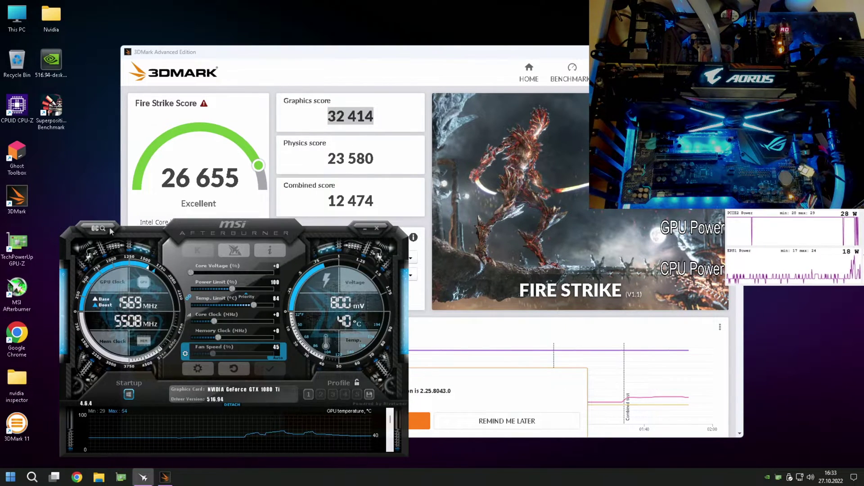
# Apply Afterburner's saved profile 1 overclock and reopen GPU-Z on its Sensors tab.
pyautogui.click(308, 395)
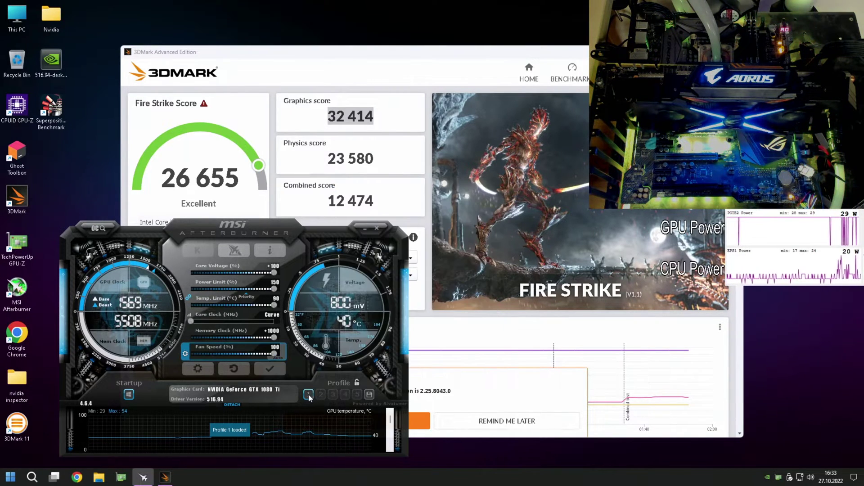
pyautogui.click(277, 368)
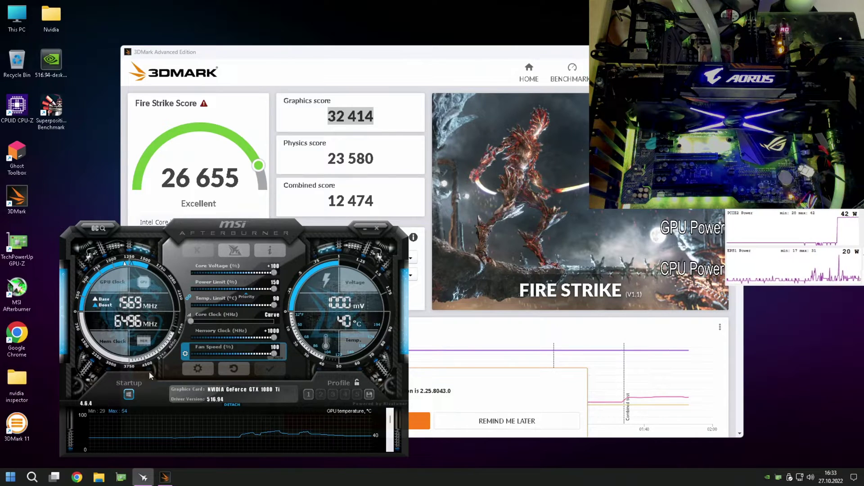
pyautogui.click(121, 477)
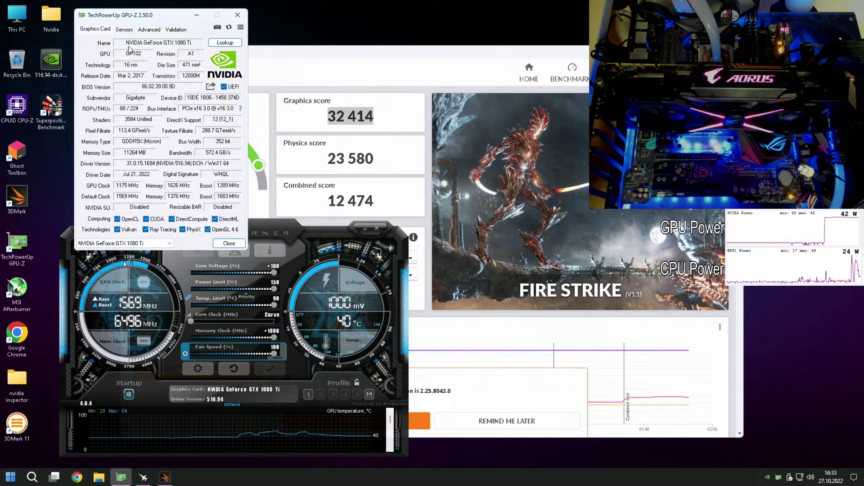
pyautogui.click(124, 30)
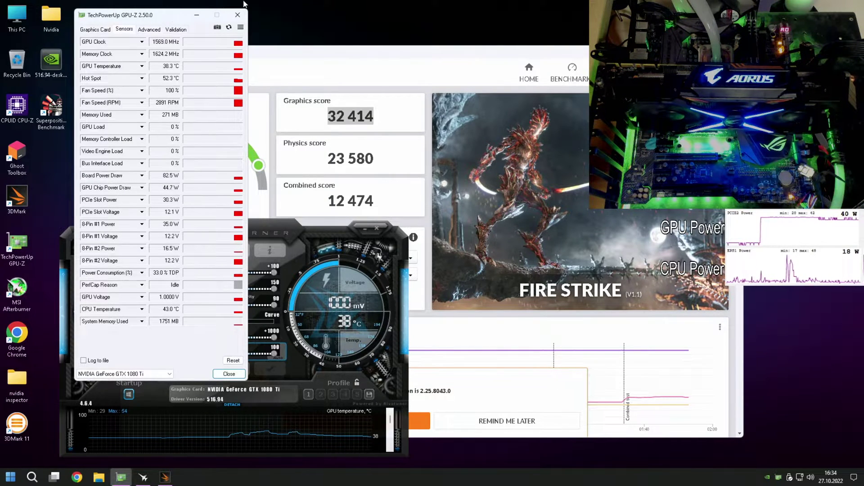
# Bring MSI Afterburner in front of GPU-Z's overclocked sensor readings.
pyautogui.click(318, 243)
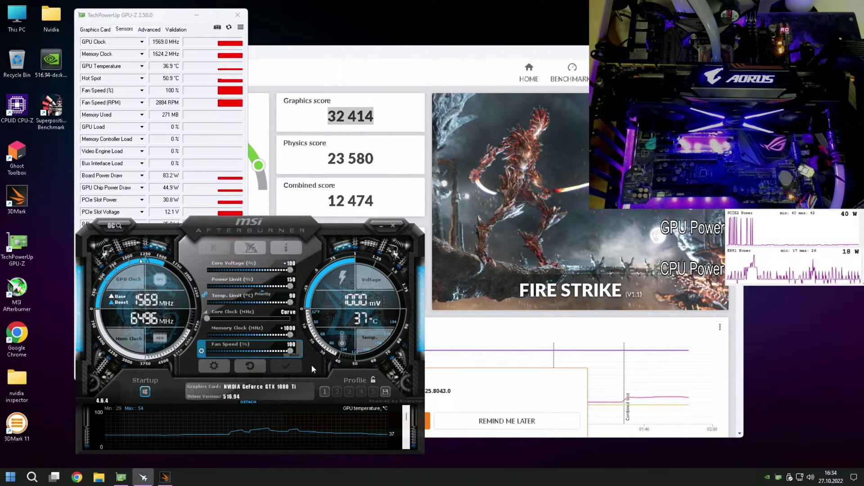
# Open the Voltage/Frequency curve editor beside Afterburner's Core Clock slider.
pyautogui.click(206, 314)
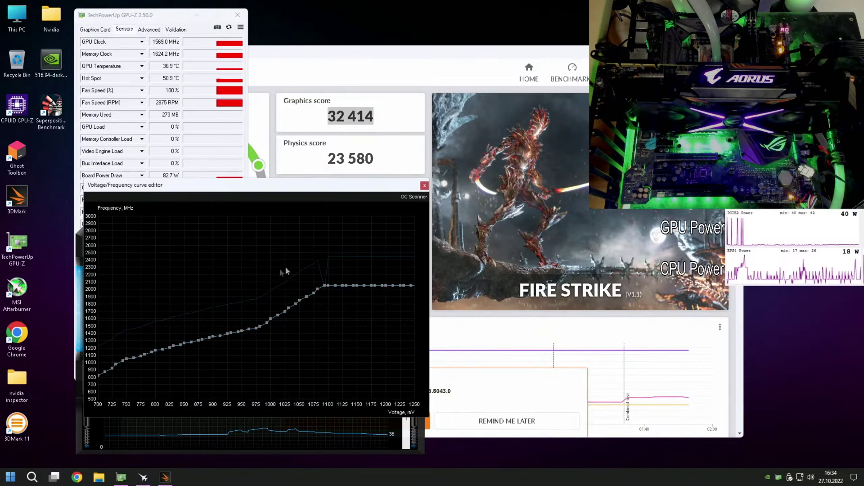
# Inspect the 1093 mV curve point, close the editor, then review GPU-Z's 375 W BIOS power limit.
pyautogui.click(325, 286)
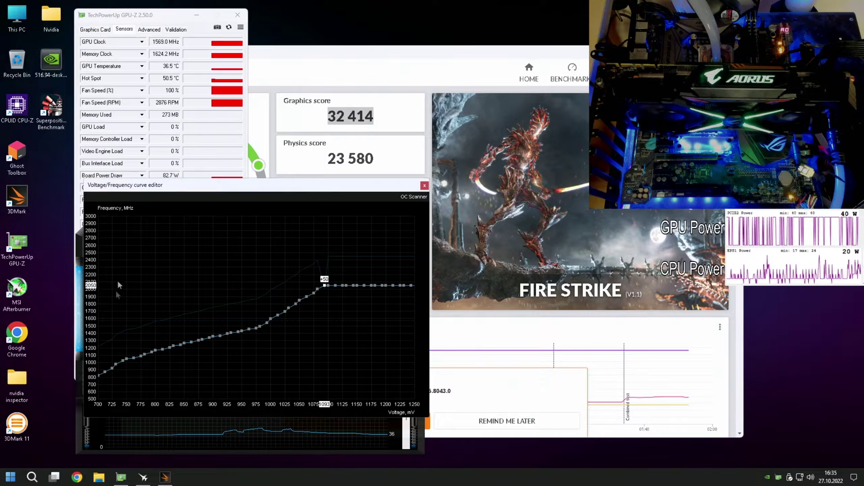
pyautogui.click(425, 185)
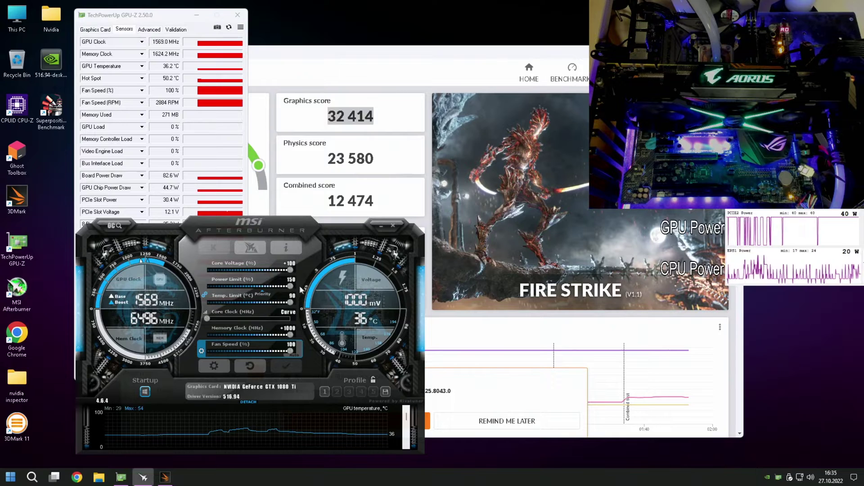
pyautogui.click(149, 29)
pyautogui.click(144, 41)
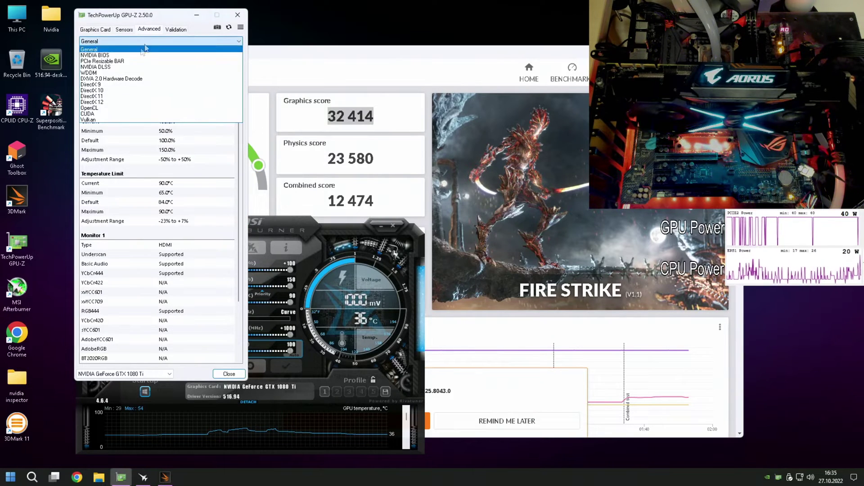
pyautogui.click(126, 58)
pyautogui.click(135, 131)
pyautogui.click(135, 140)
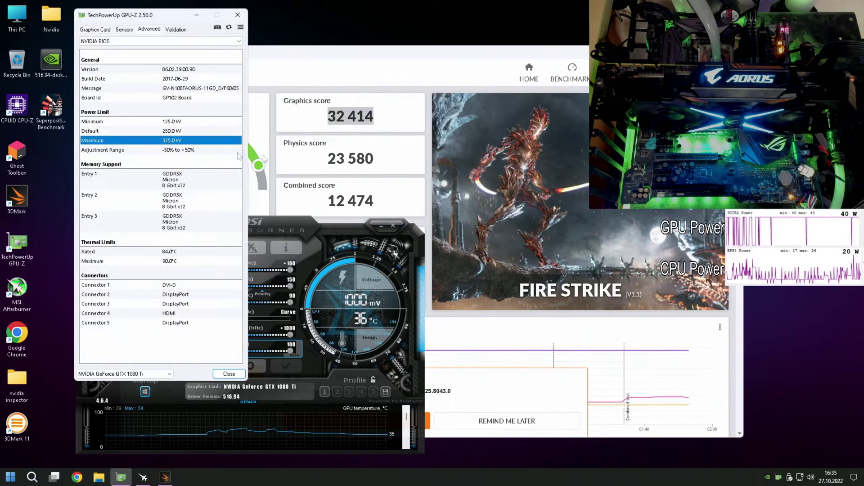
pyautogui.click(93, 29)
pyautogui.click(301, 379)
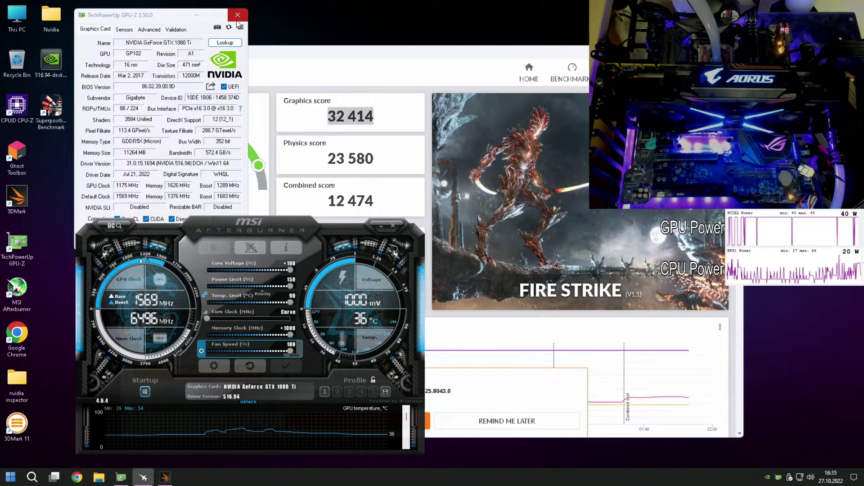
# Close GPU-Z and Afterburner, then rerun Fire Strike for a 33 622 graphics score.
pyautogui.click(238, 15)
pyautogui.click(394, 228)
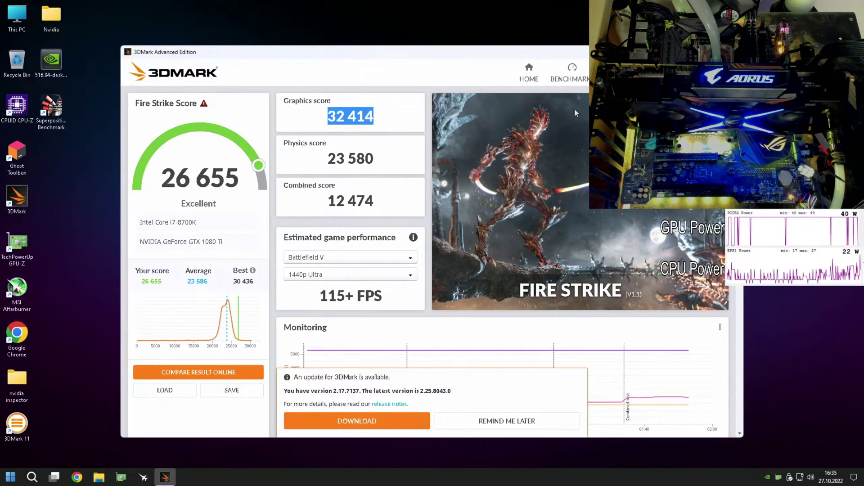
pyautogui.click(571, 73)
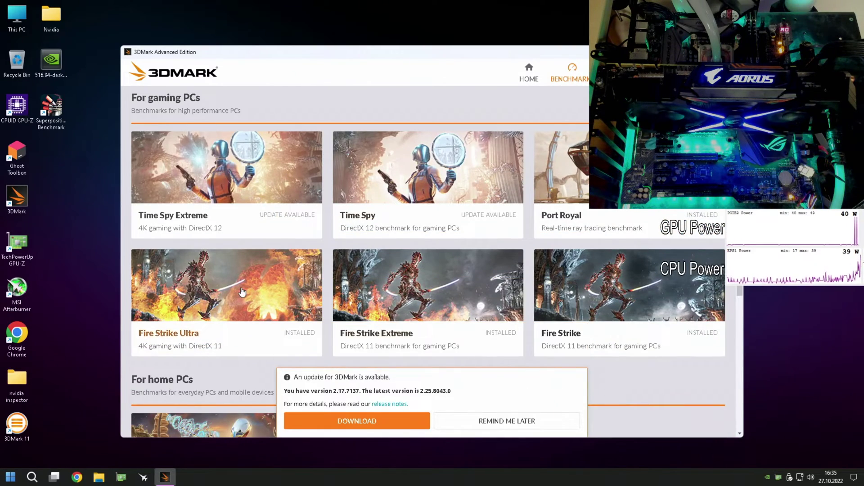
pyautogui.click(599, 257)
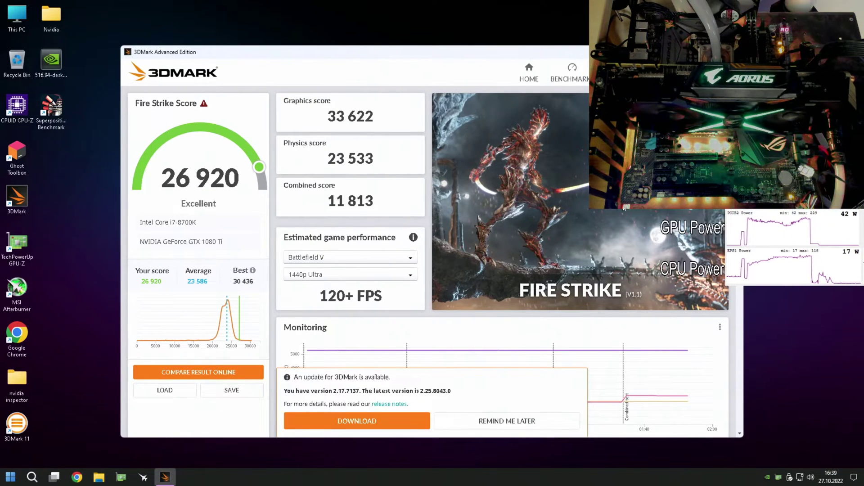
# Dismiss the 3DMark update notice with Remind Me Later and scroll through the result page.
pyautogui.moveTo(384, 119); pyautogui.dragTo(321, 120)
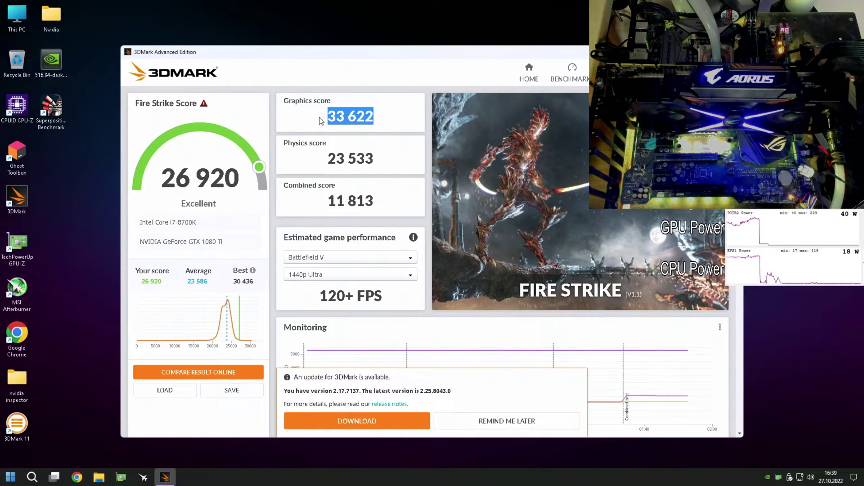
pyautogui.click(517, 422)
pyautogui.scroll(-3, 360, 281)
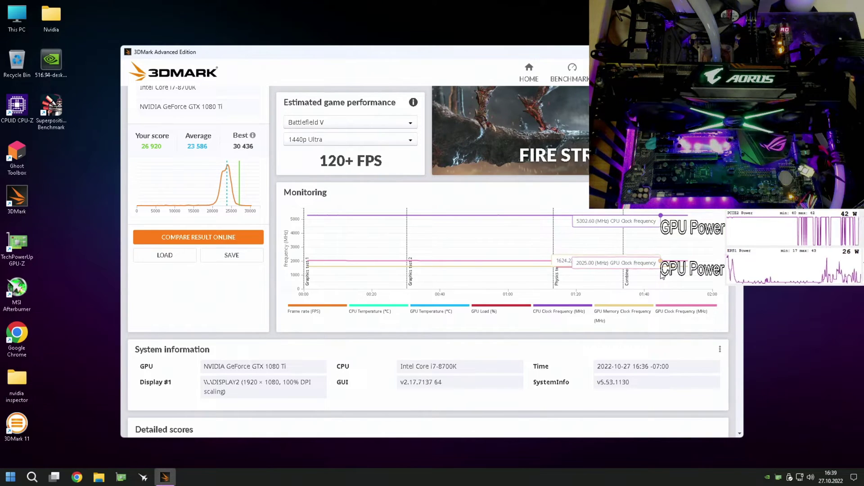
pyautogui.scroll(3, 596, 270)
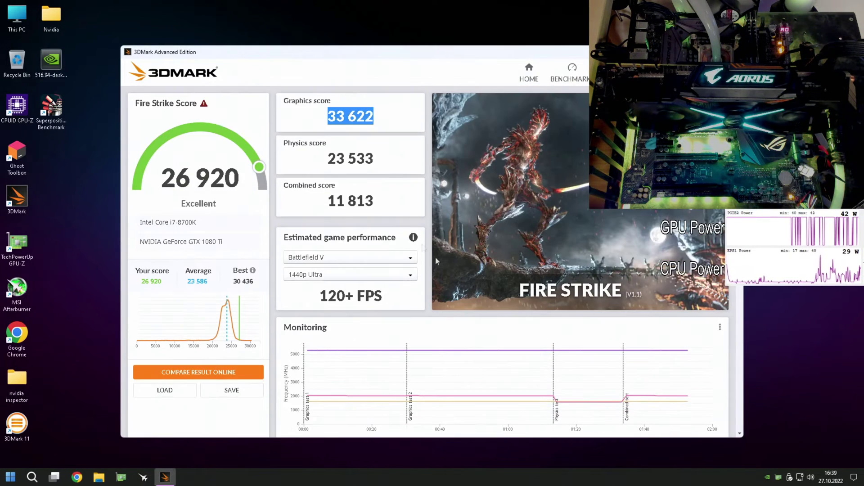
# Highlight the 33 622 graphics score and the 26 920 overall score.
pyautogui.moveTo(376, 118); pyautogui.dragTo(316, 118)
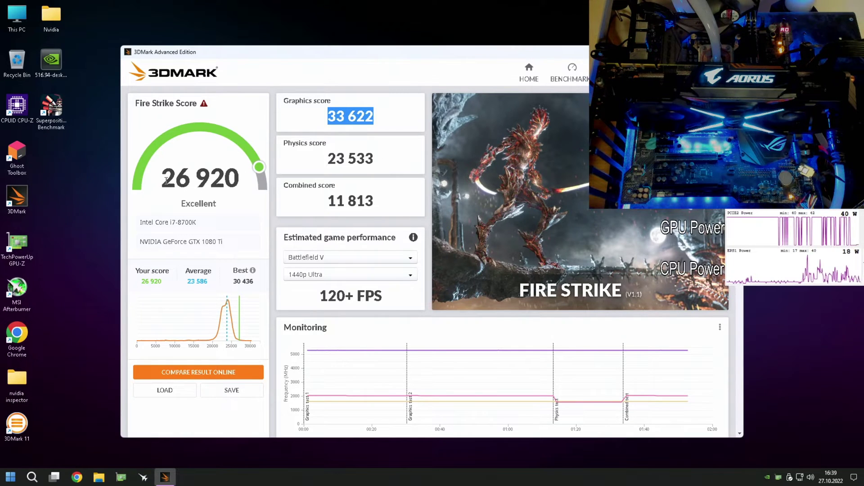
pyautogui.moveTo(161, 180); pyautogui.dragTo(246, 179)
pyautogui.moveTo(379, 123); pyautogui.dragTo(325, 118)
# Load the saved 33656.3dmark-result to show its 27 330 overall and 33 656 graphics scores.
pyautogui.click(193, 390)
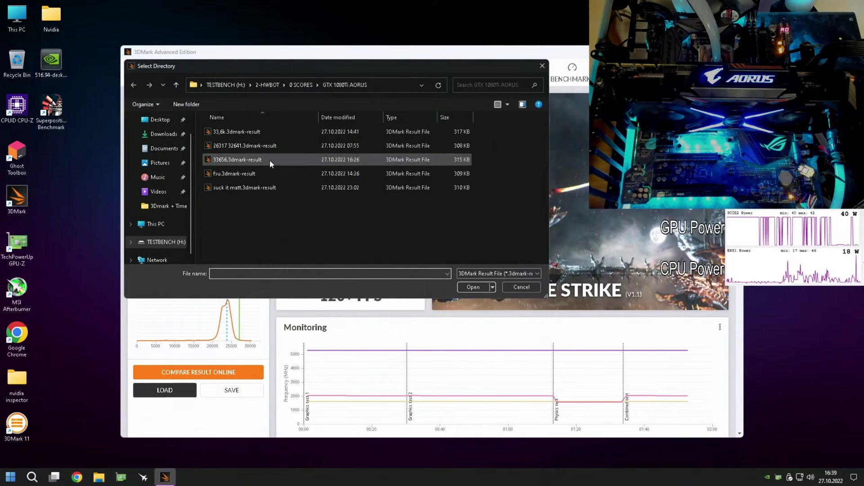
pyautogui.click(271, 159)
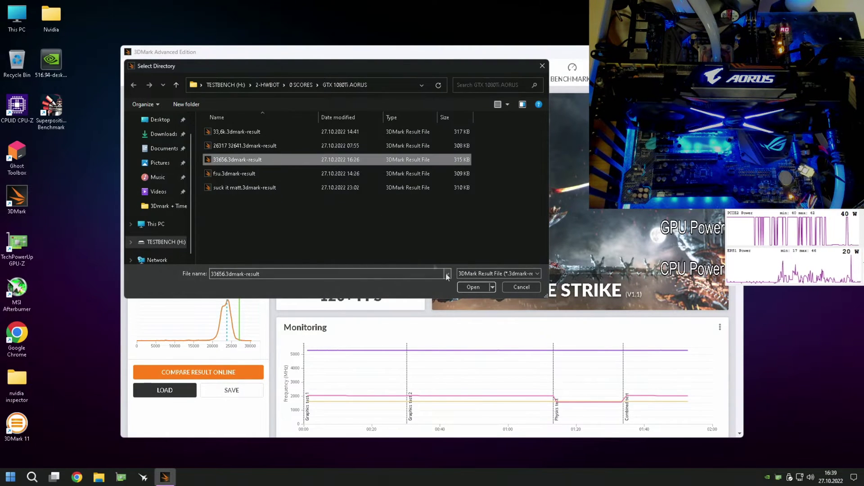
pyautogui.click(468, 285)
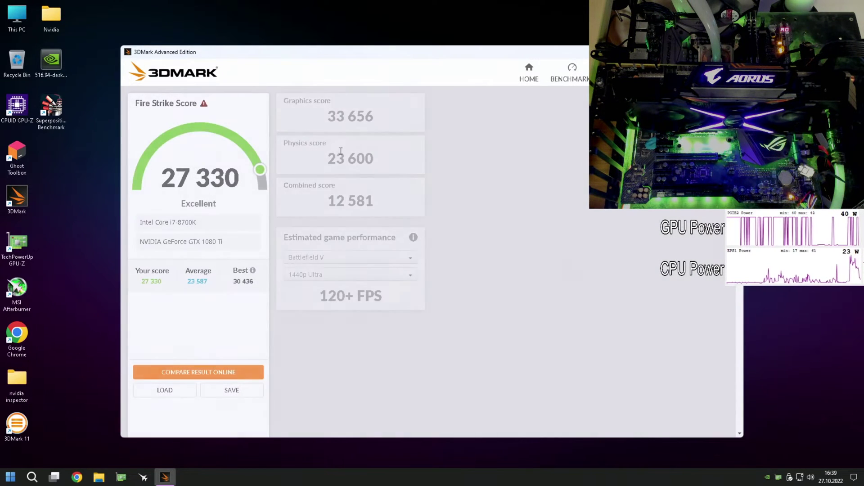
pyautogui.moveTo(330, 117); pyautogui.dragTo(374, 118)
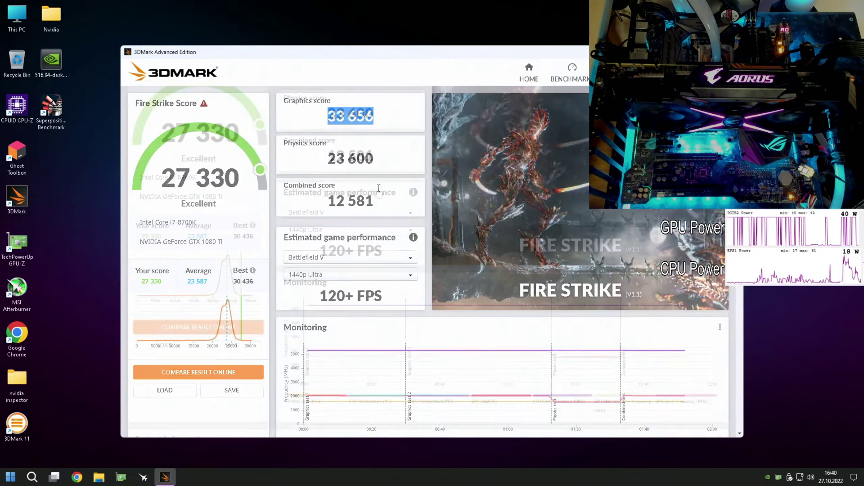
pyautogui.scroll(-3, 374, 270)
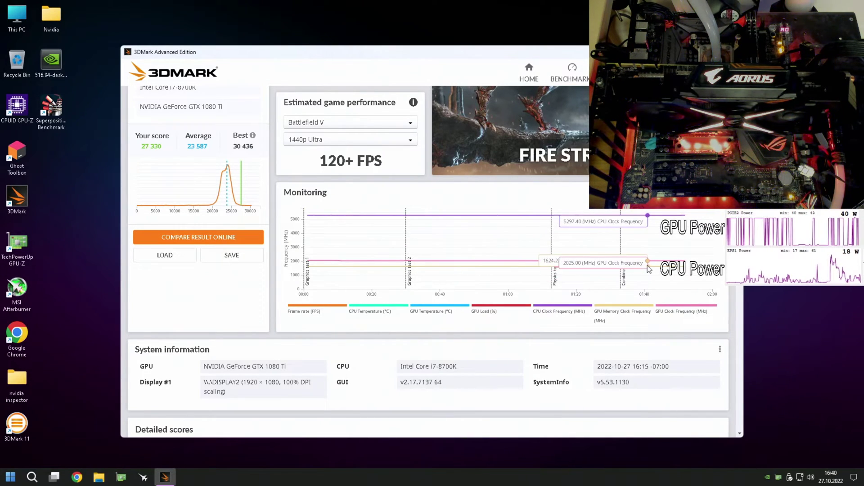
pyautogui.scroll(3, 431, 185)
pyautogui.click(399, 123)
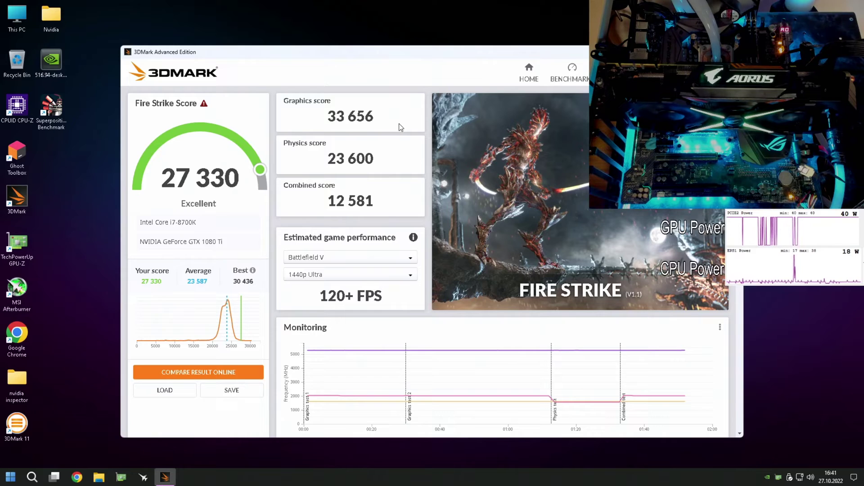
pyautogui.moveTo(399, 123); pyautogui.dragTo(277, 118)
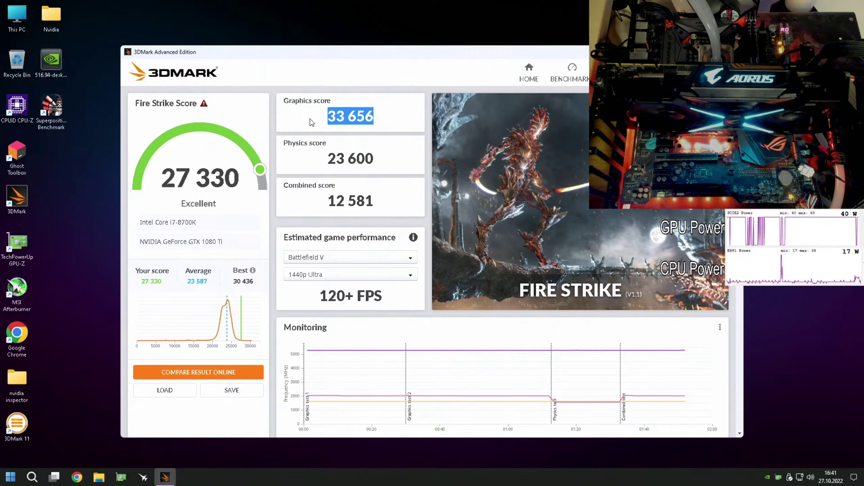
pyautogui.moveTo(318, 167); pyautogui.dragTo(382, 164)
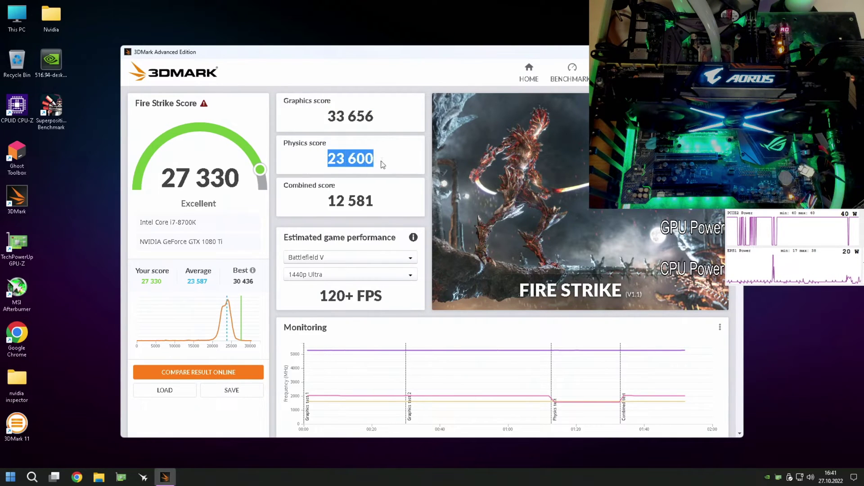
pyautogui.click(320, 165)
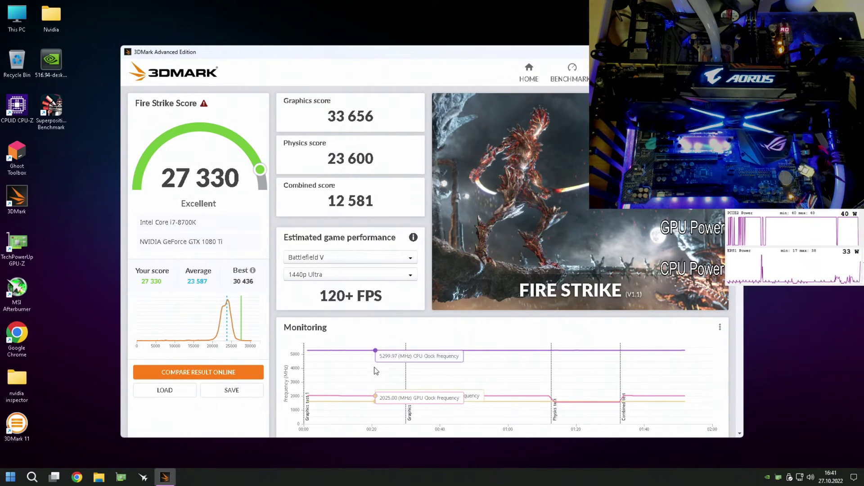
pyautogui.moveTo(388, 168); pyautogui.dragTo(316, 168)
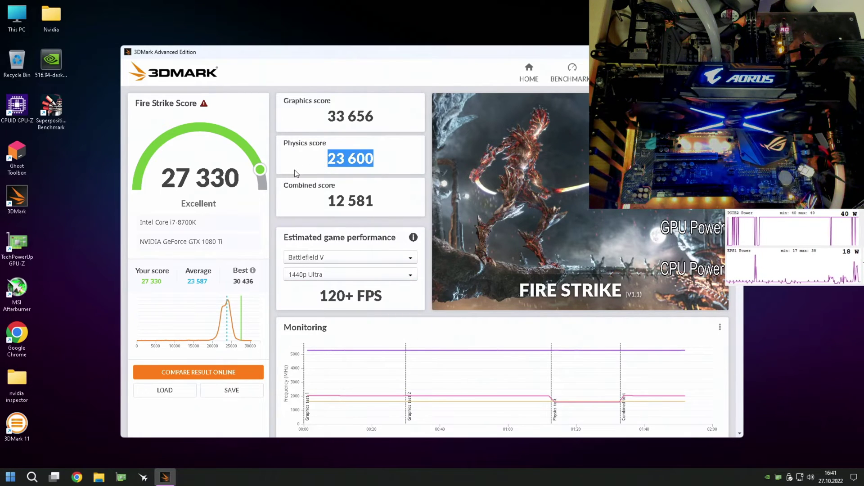
pyautogui.click(294, 169)
pyautogui.moveTo(390, 114); pyautogui.dragTo(313, 121)
pyautogui.click(324, 166)
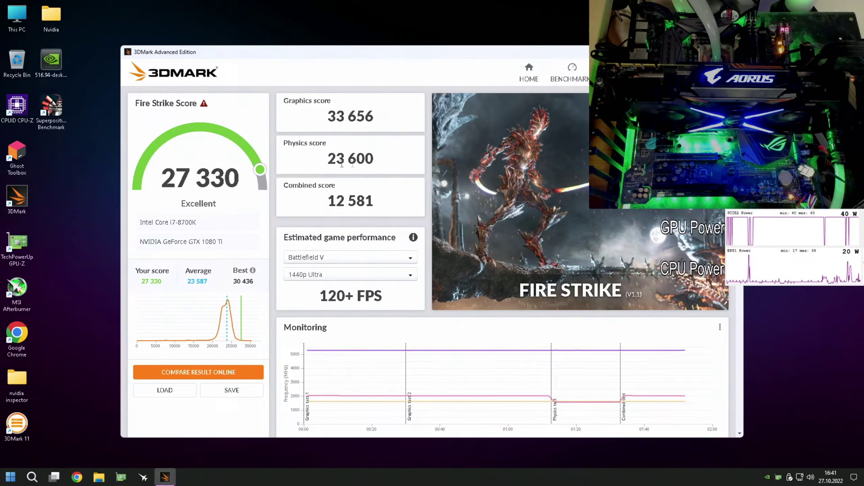
pyautogui.doubleClick(342, 165)
pyautogui.moveTo(377, 116); pyautogui.dragTo(296, 125)
pyautogui.click(323, 158)
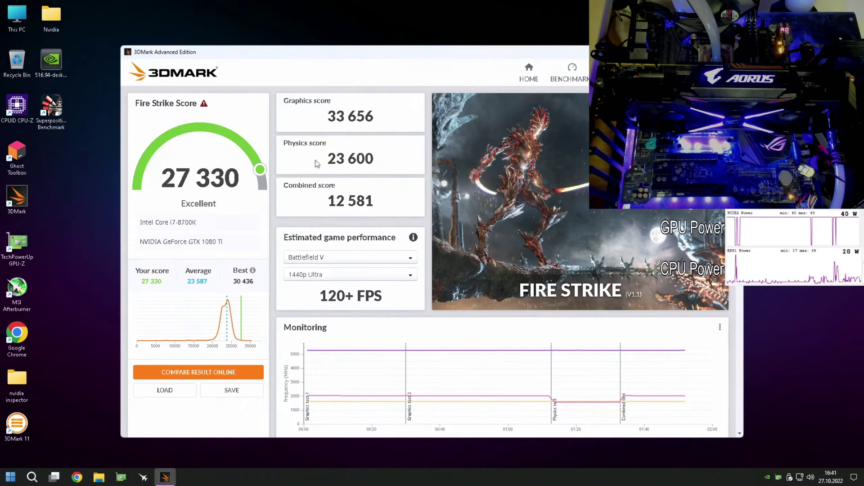
pyautogui.moveTo(316, 164); pyautogui.dragTo(399, 158)
pyautogui.moveTo(244, 184); pyautogui.dragTo(166, 179)
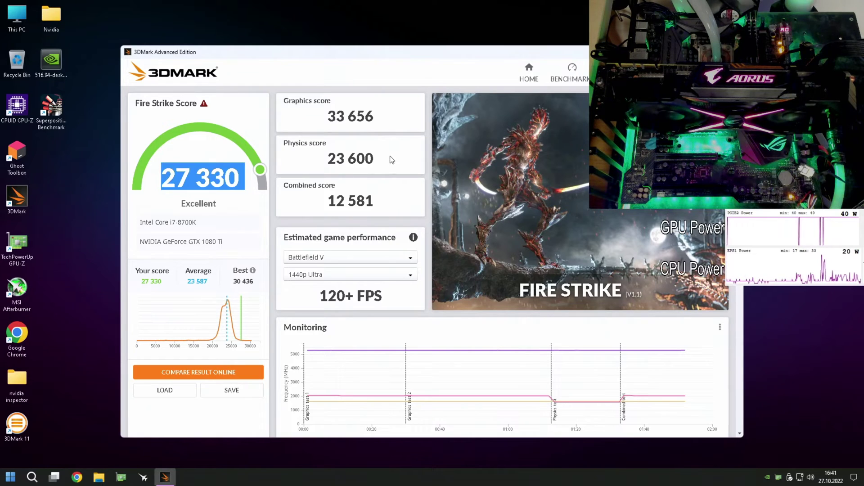
pyautogui.moveTo(375, 120); pyautogui.dragTo(326, 117)
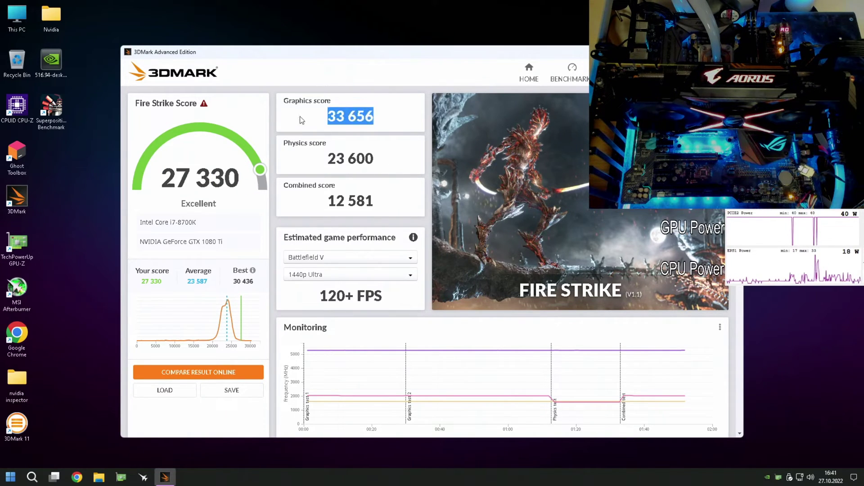
pyautogui.click(389, 115)
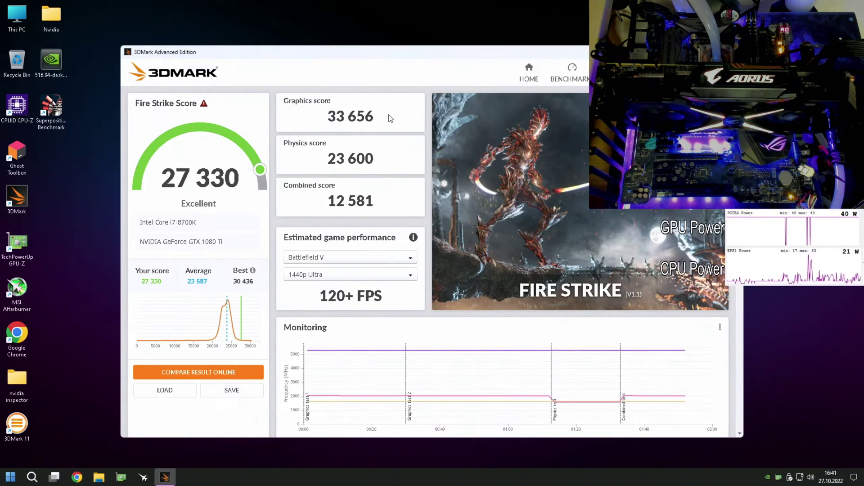